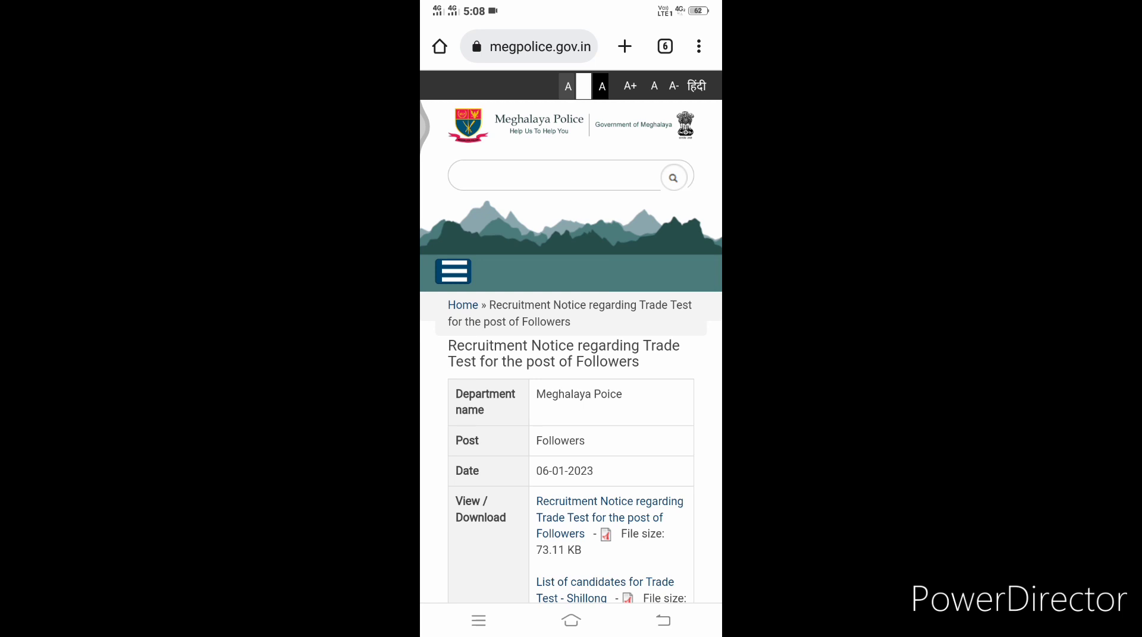
# Reload the recruitment notice page and download the 'List of candidates for Trade Test - Tura' PDF.
pyautogui.click(539, 47)
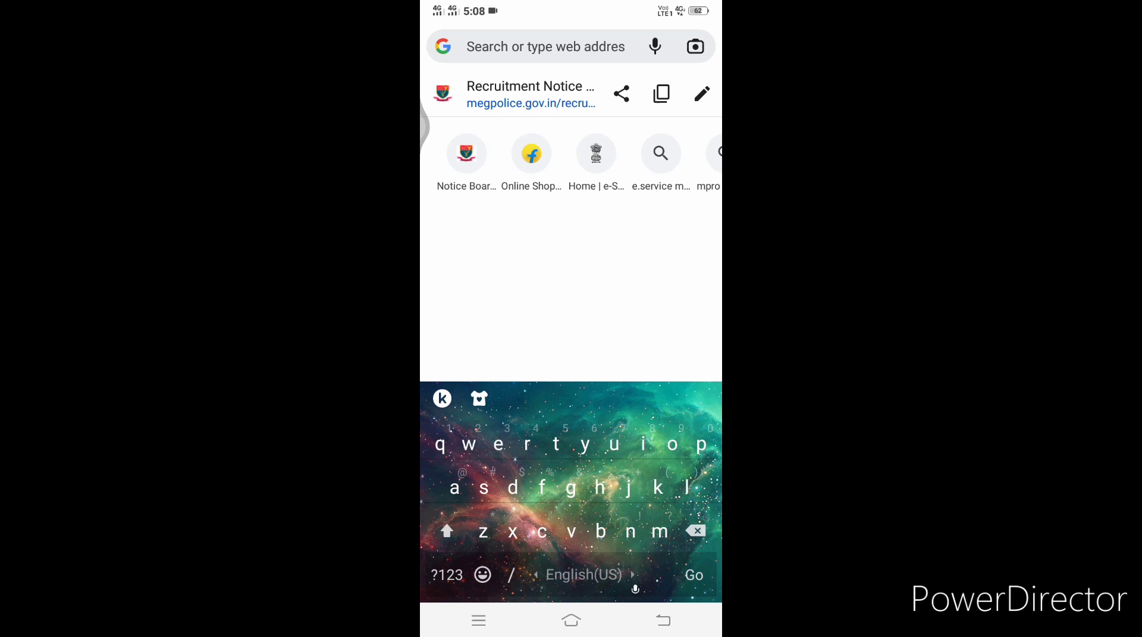
pyautogui.click(530, 94)
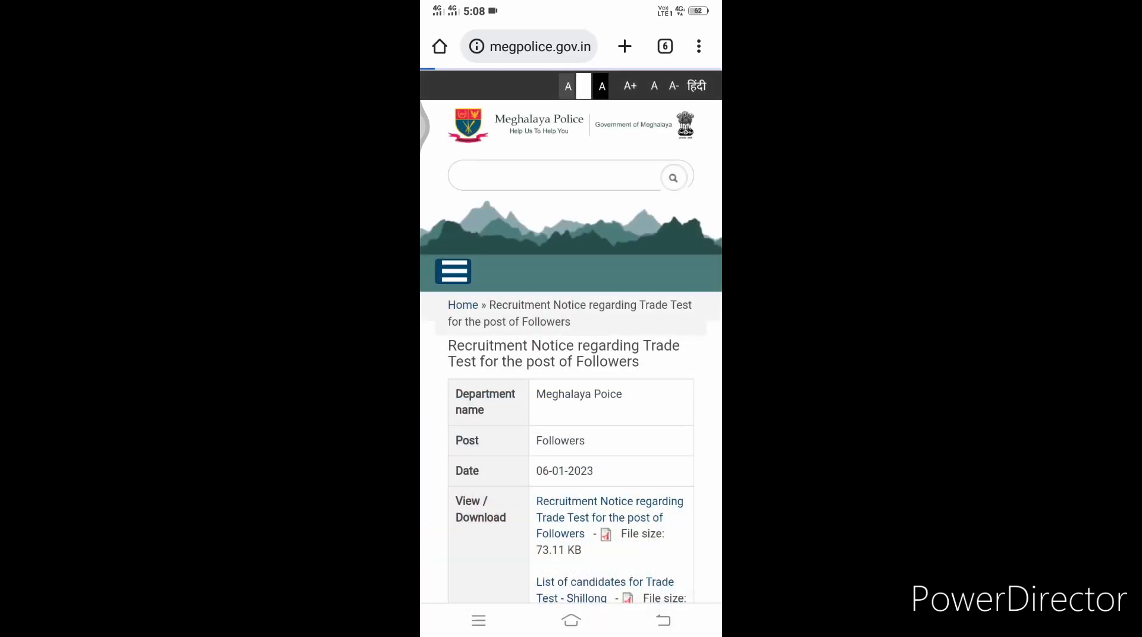
pyautogui.scroll(-5, 571, 357)
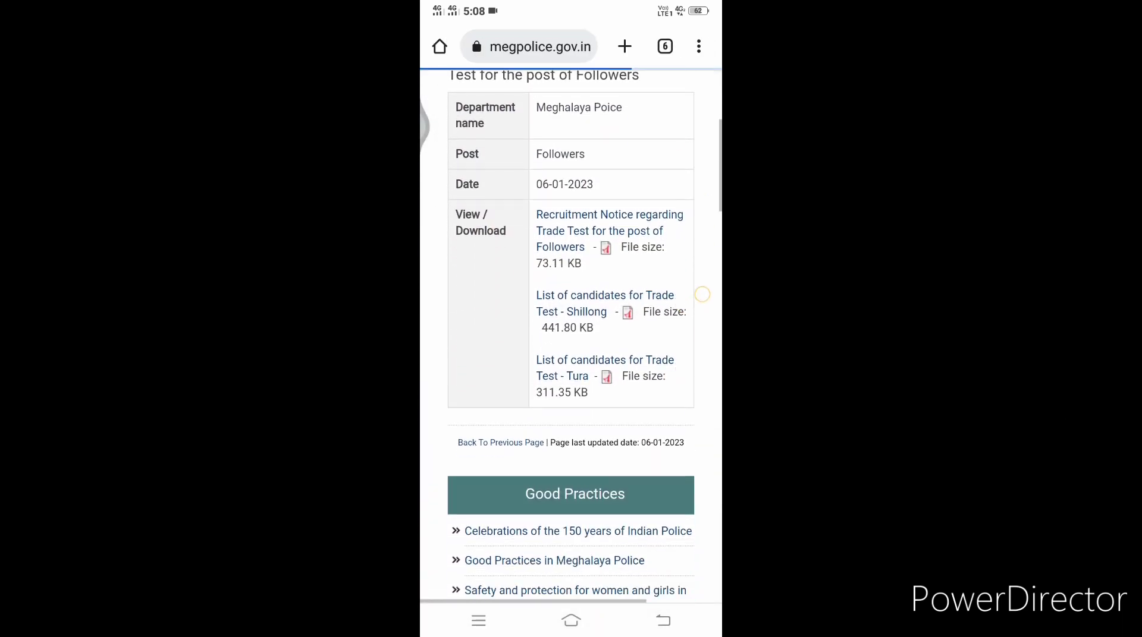
pyautogui.scroll(-2, 571, 357)
pyautogui.scroll(2, 571, 357)
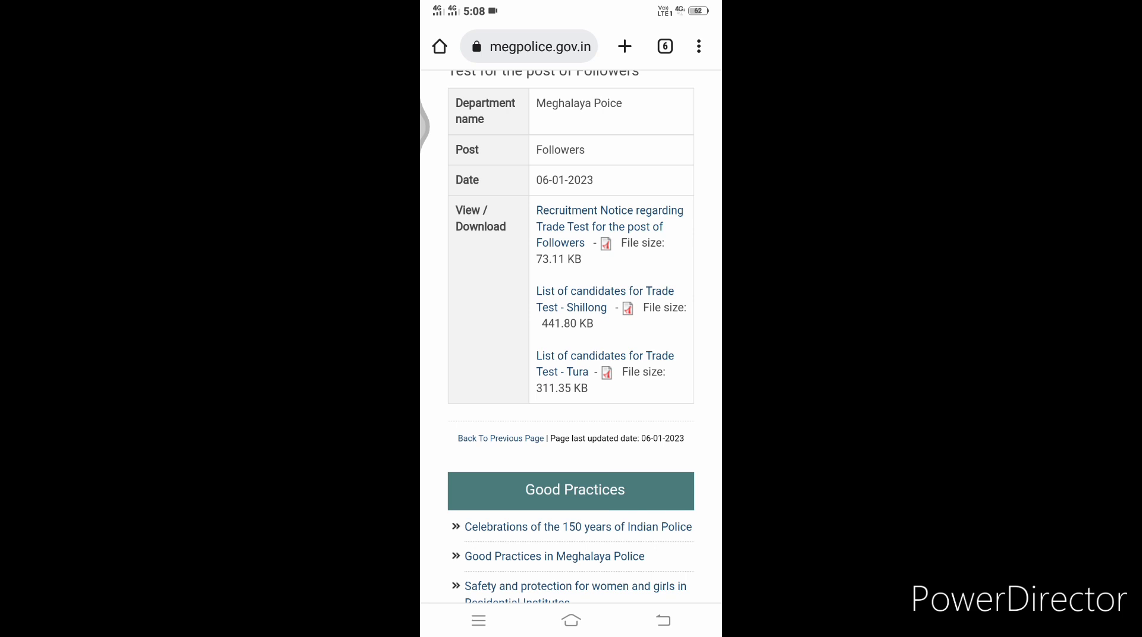
pyautogui.scroll(-1, 571, 357)
pyautogui.click(605, 364)
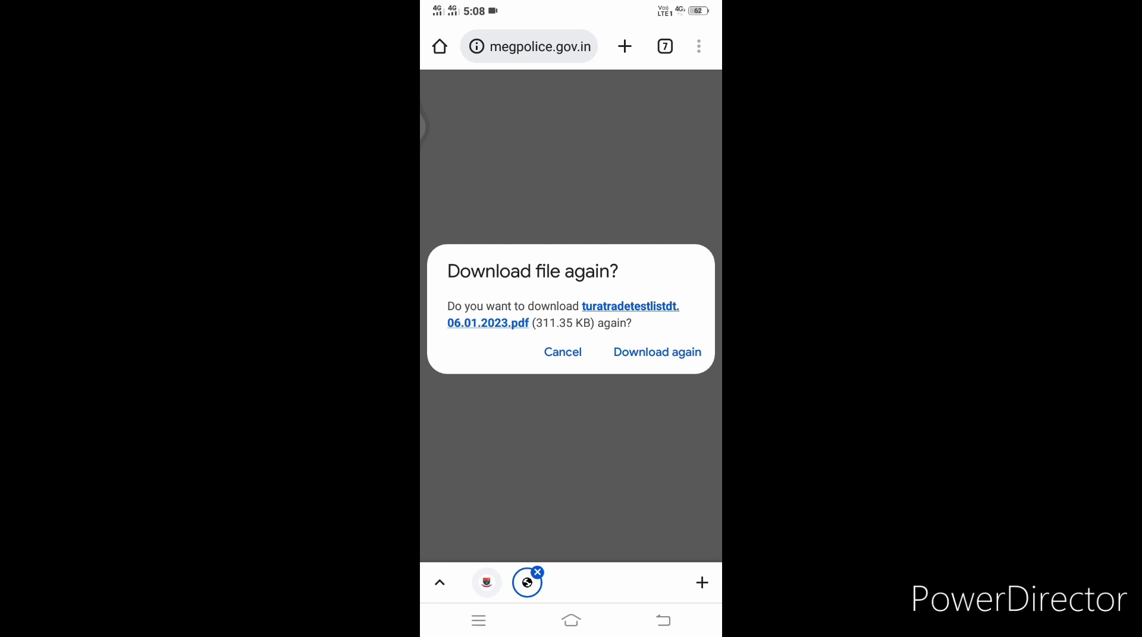
pyautogui.click(658, 352)
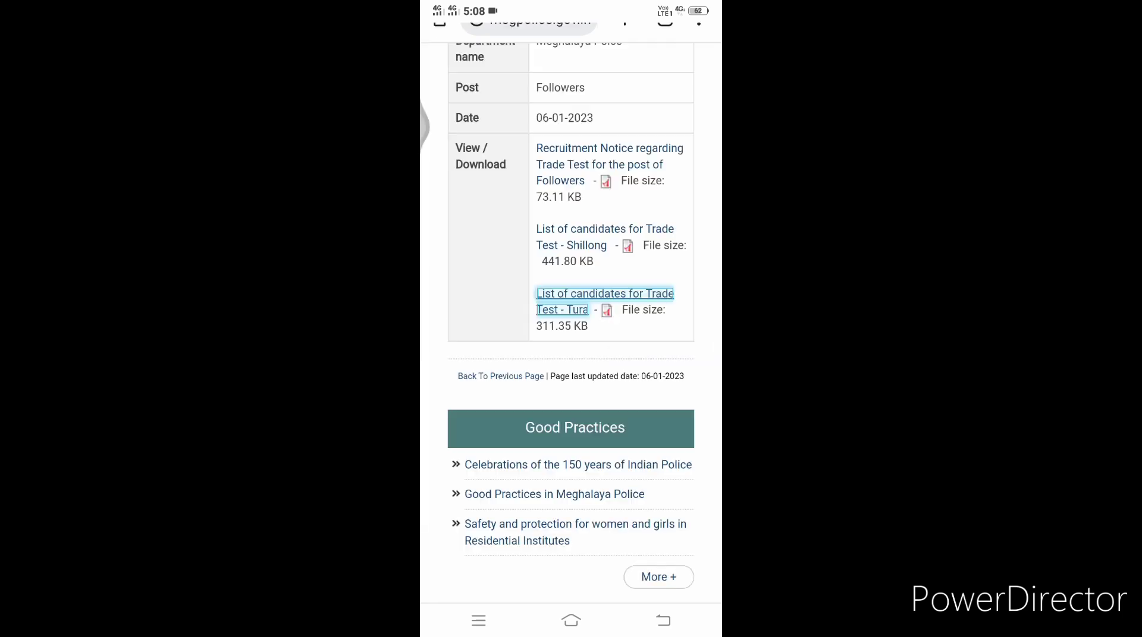
pyautogui.click(571, 69)
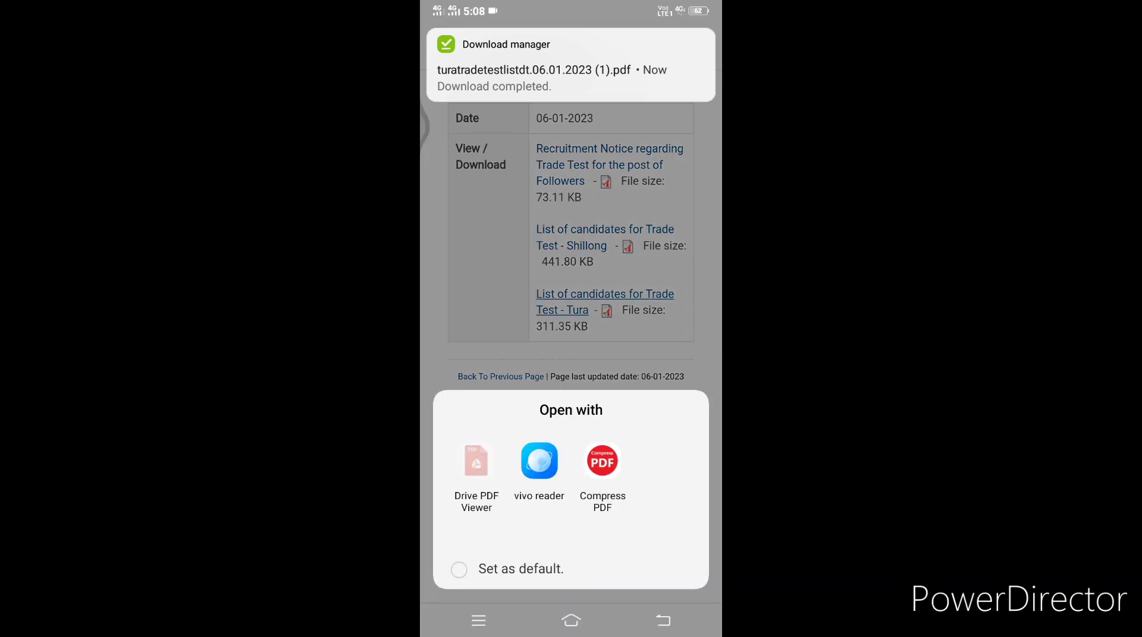
# Choose Drive PDF Viewer to open the Tura candidate list PDF.
pyautogui.click(476, 461)
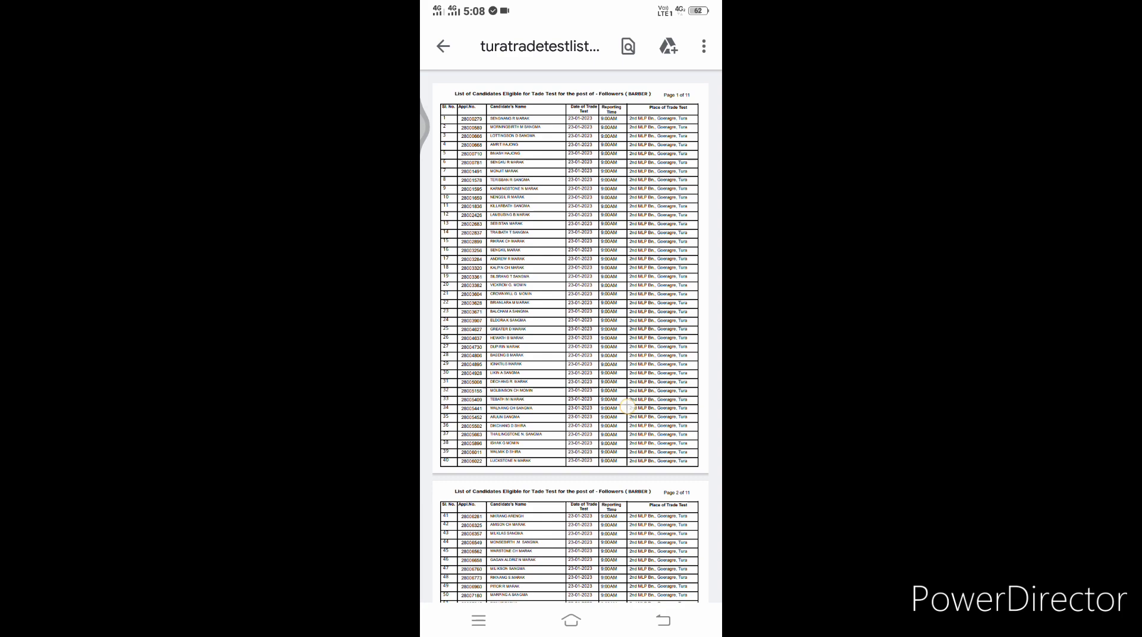
pyautogui.scroll(3, 571, 312)
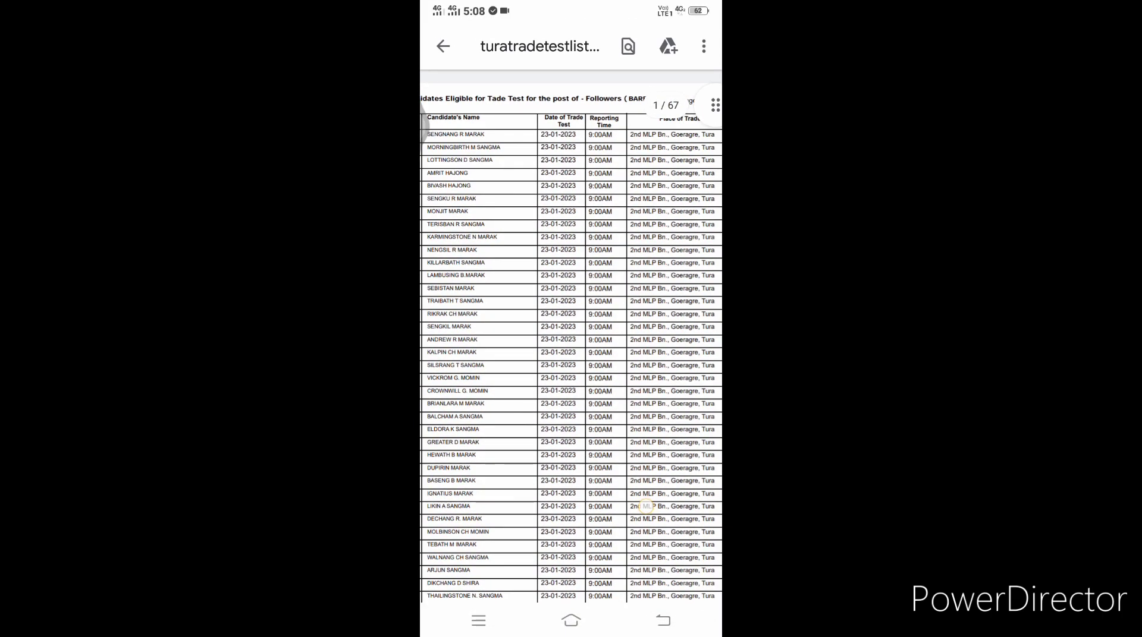
pyautogui.scroll(-8, 571, 313)
pyautogui.scroll(-8, 571, 312)
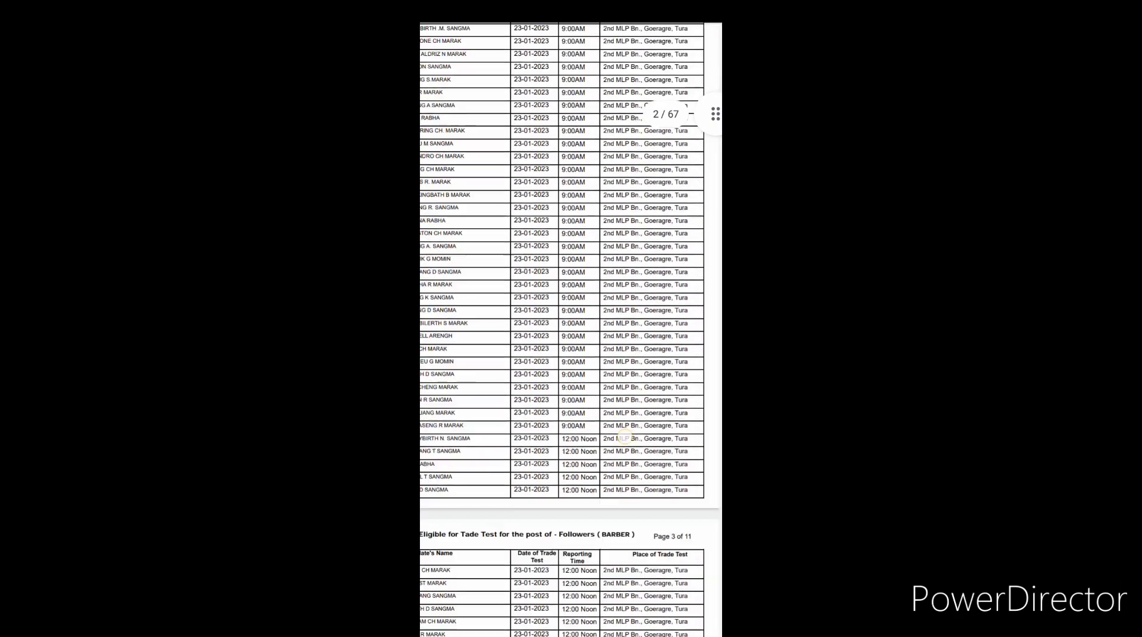
pyautogui.scroll(-5, 570, 312)
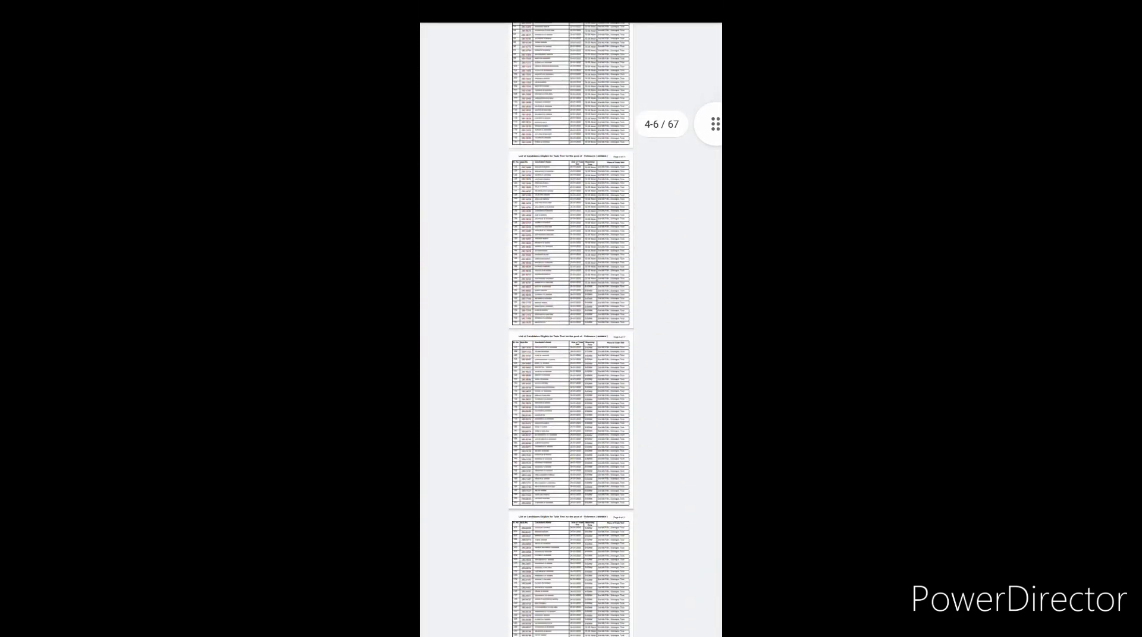